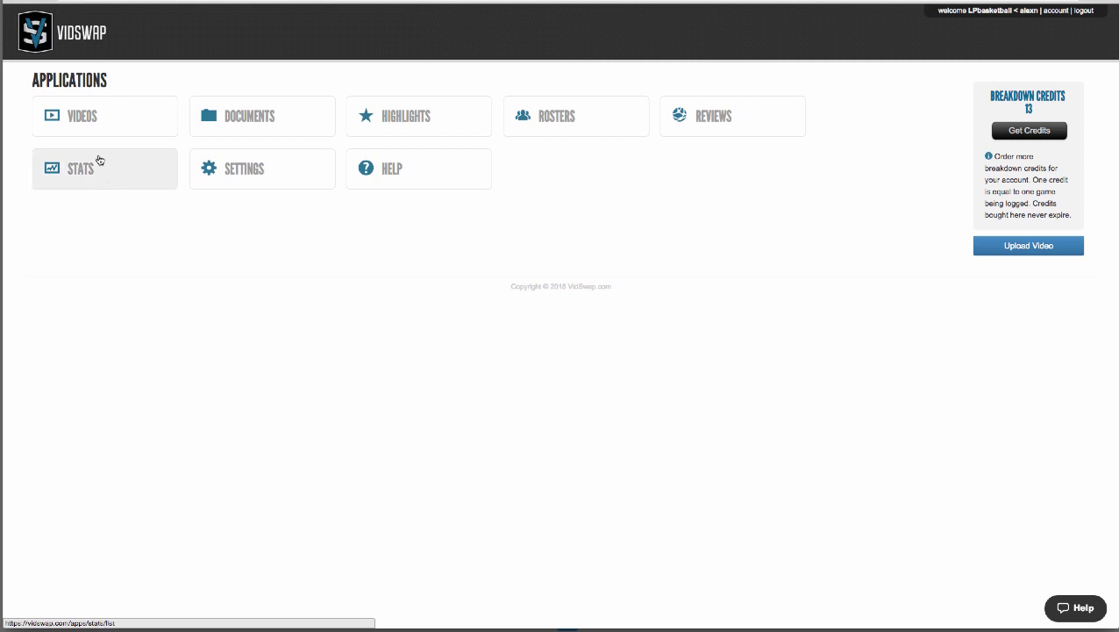
Open the 2014-2015 season's Games folder in the video library
{"action": "left_click", "coordinate": [126, 116]}
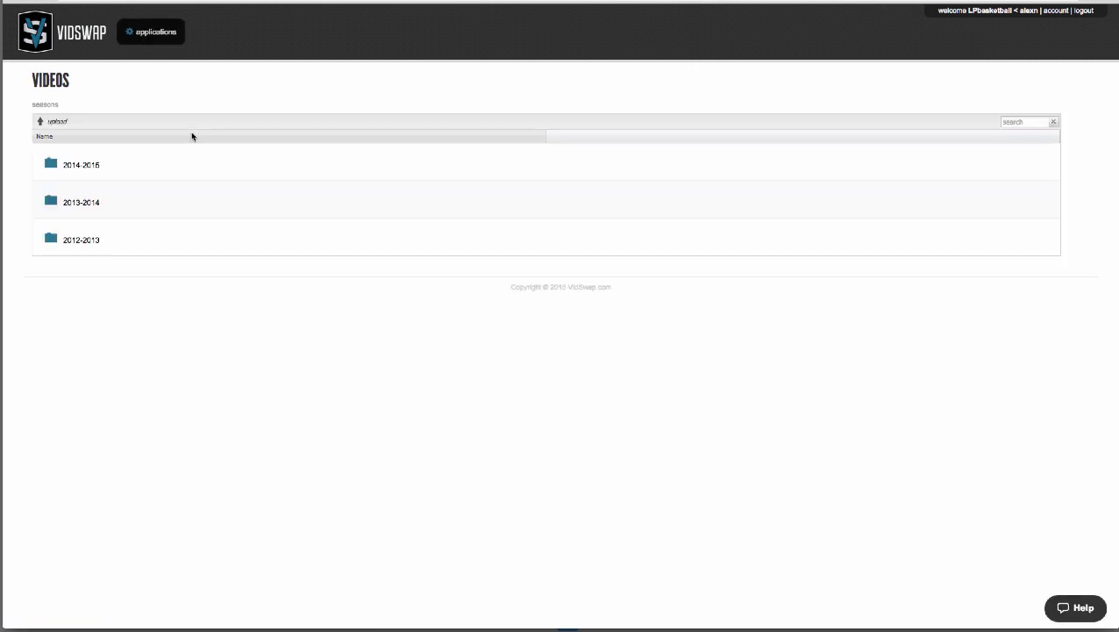
{"action": "left_click", "coordinate": [150, 165]}
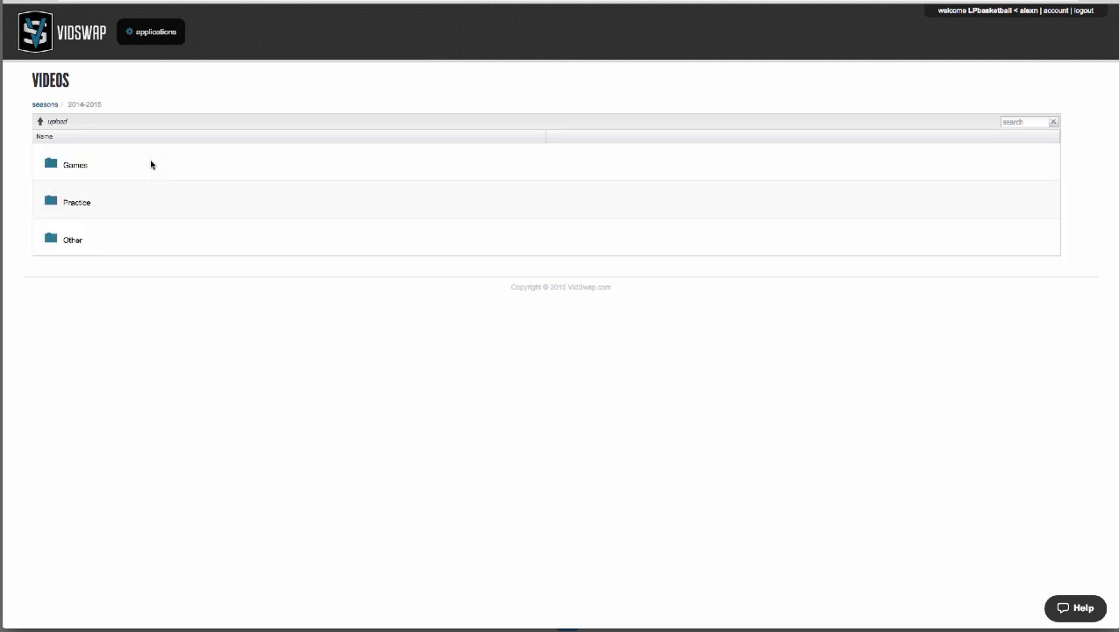
{"action": "left_click", "coordinate": [150, 165]}
{"action": "scroll", "coordinate": [171, 202], "scroll_direction": "down", "scroll_amount": 2}
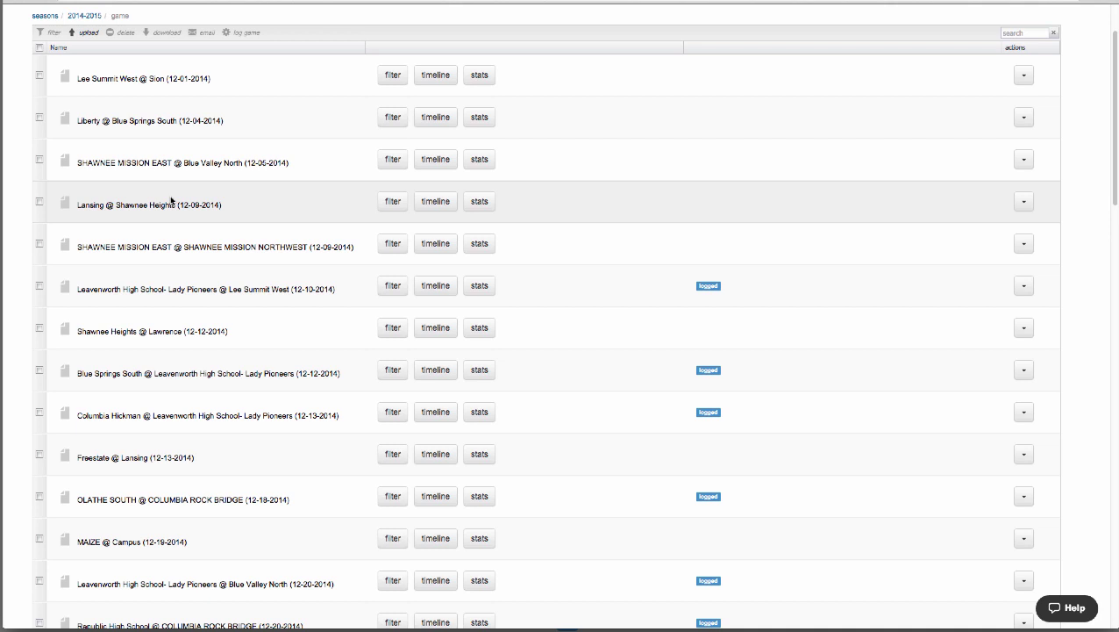
{"action": "scroll", "coordinate": [171, 201], "scroll_direction": "down", "scroll_amount": 1}
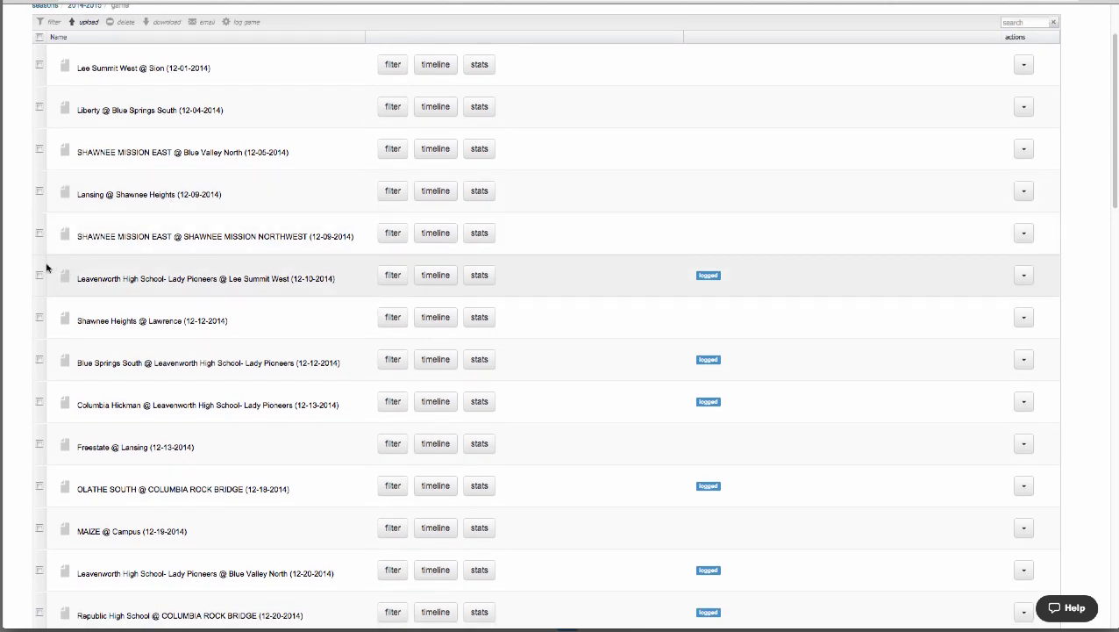
Tick the Leavenworth @ Lee Summit West, Blue Springs South and Columbia Hickman games
{"action": "left_click", "coordinate": [40, 276]}
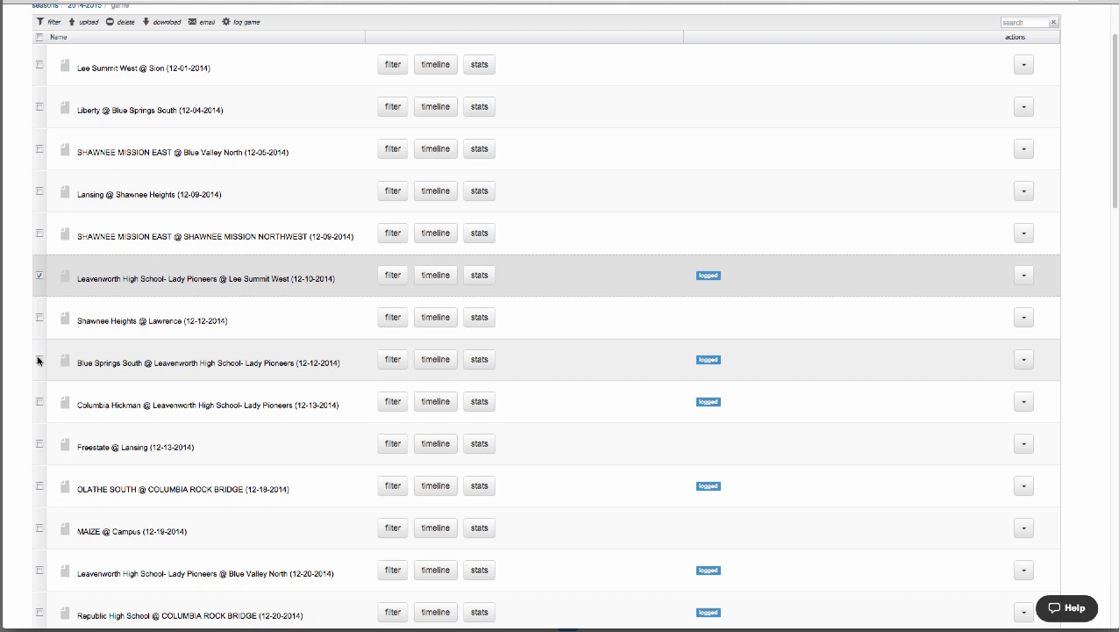
{"action": "left_click", "coordinate": [39, 360]}
{"action": "left_click", "coordinate": [40, 401]}
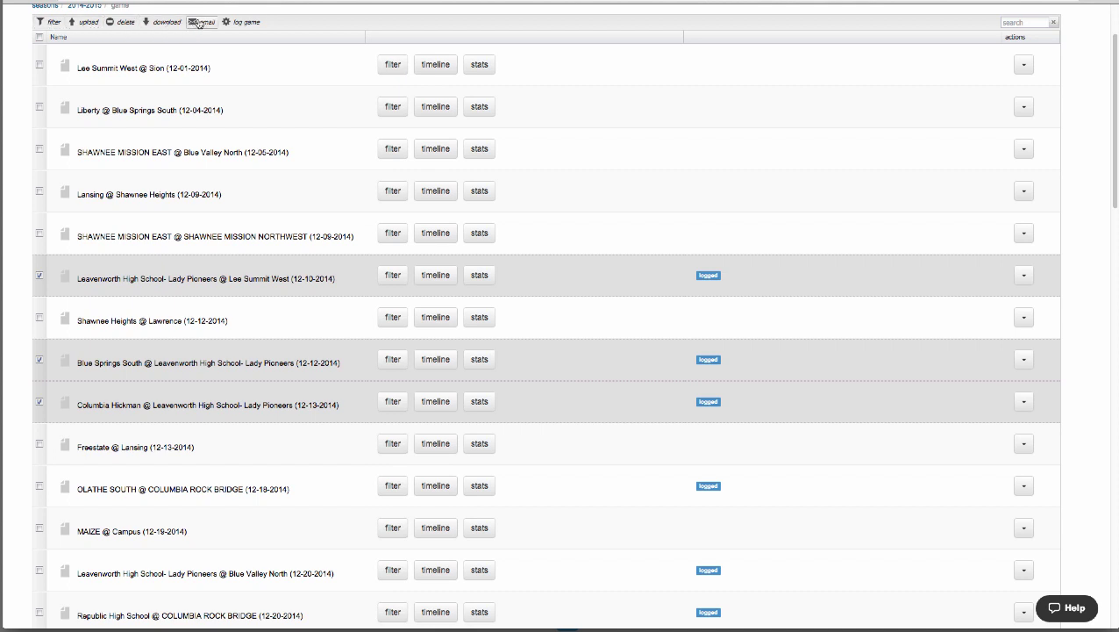
{"action": "scroll", "coordinate": [436, 614], "scroll_direction": "down", "scroll_amount": 20}
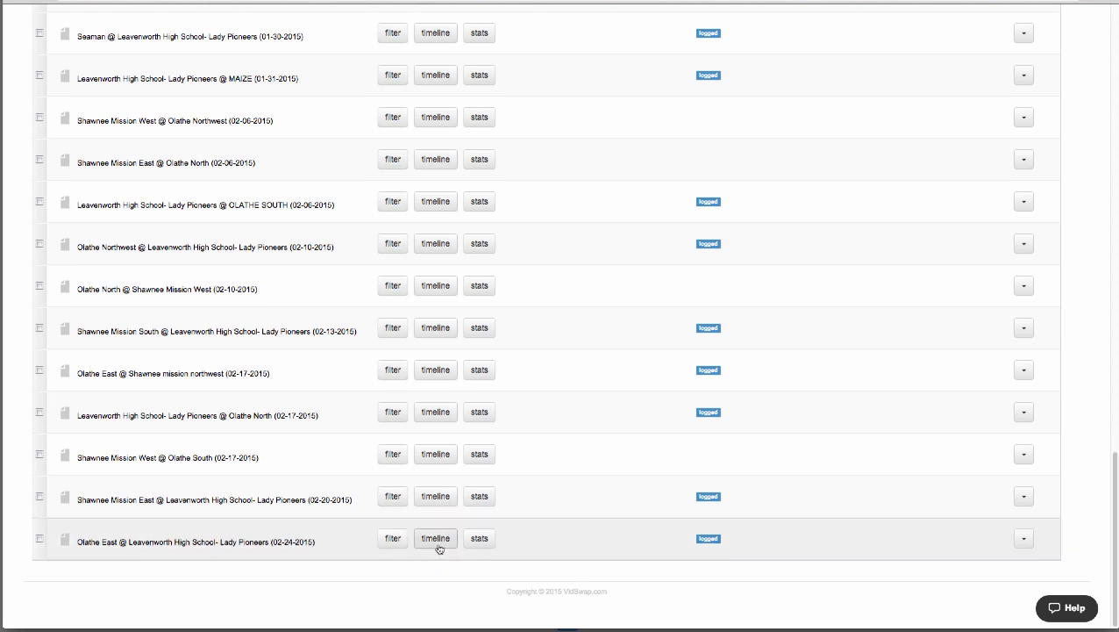
Open the Olathe East game's tag timeline and drag a possession tag's edge earlier
{"action": "left_click", "coordinate": [436, 538]}
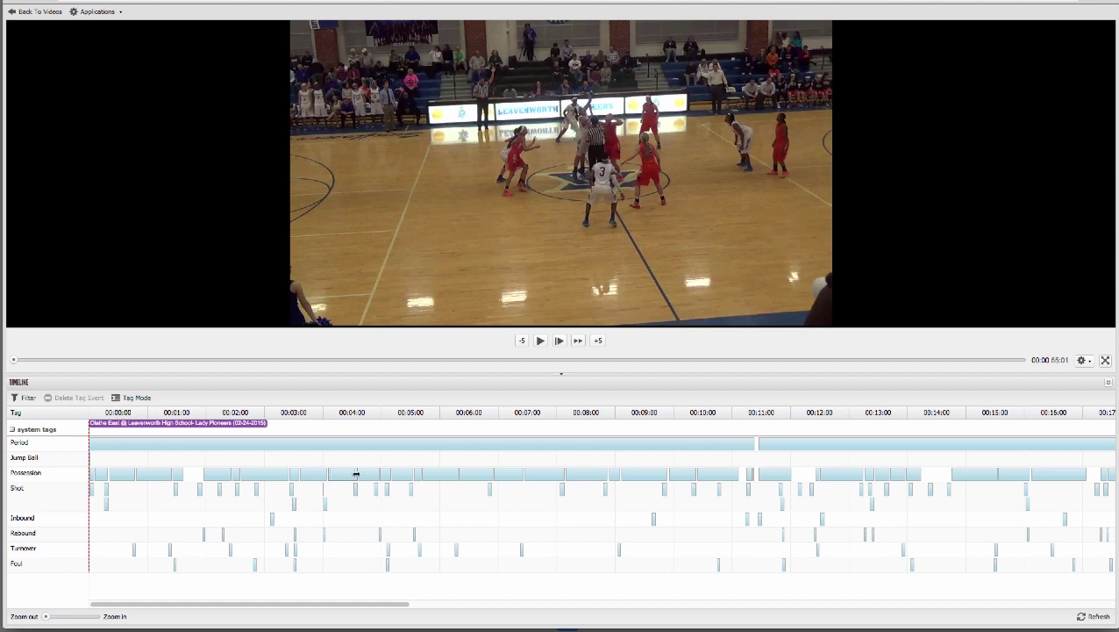
{"action": "left_click_drag", "start_coordinate": [356, 473], "coordinate": [287, 472]}
Filter the game's Shot clips to Leavenworth High School-Lady Pioneers 2-point attempts
{"action": "left_click", "coordinate": [27, 399]}
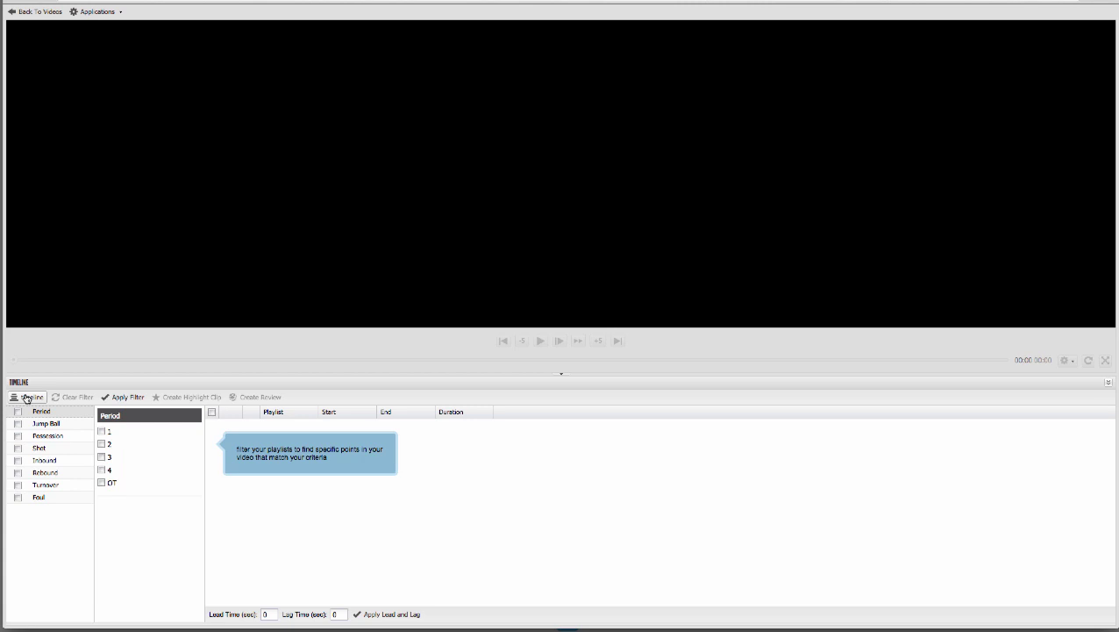
{"action": "left_click", "coordinate": [39, 448]}
{"action": "left_click", "coordinate": [101, 432]}
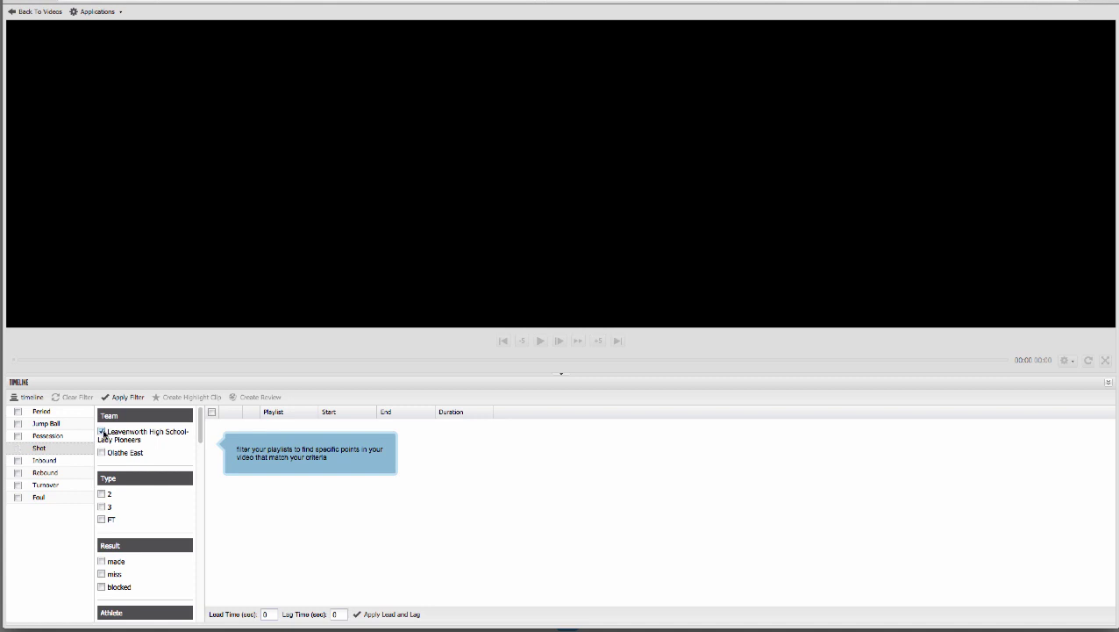
{"action": "left_click", "coordinate": [102, 494]}
{"action": "left_click", "coordinate": [123, 396]}
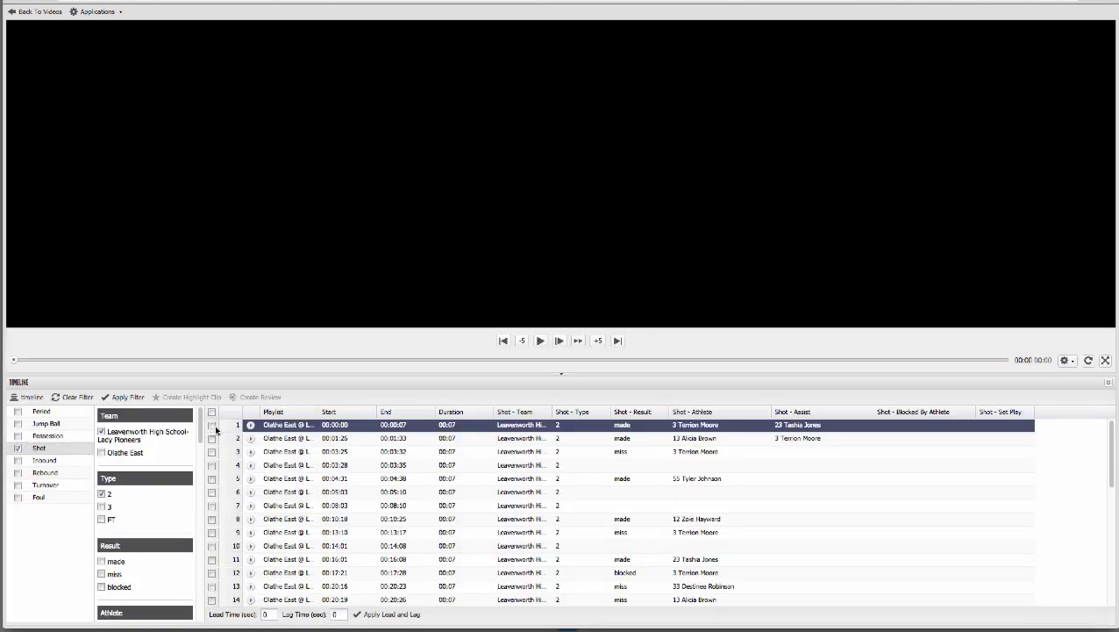
Play the first filtered shot clip, then tick the first three shot clips
{"action": "left_click", "coordinate": [250, 425]}
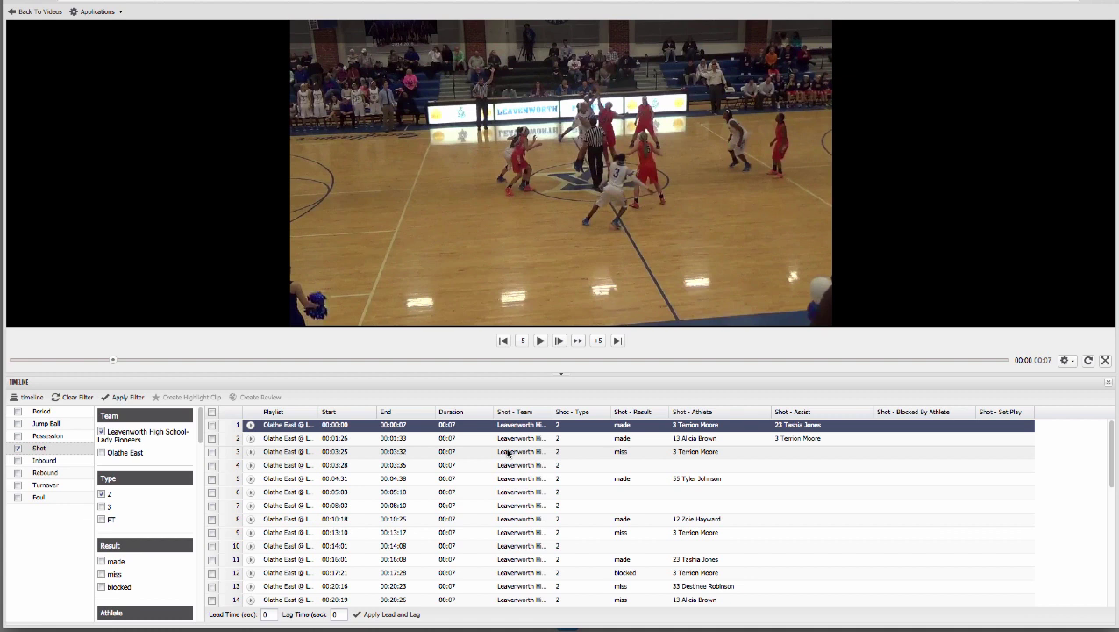
{"action": "scroll", "coordinate": [161, 488], "scroll_direction": "down", "scroll_amount": 2}
{"action": "scroll", "coordinate": [161, 487], "scroll_direction": "up", "scroll_amount": 2}
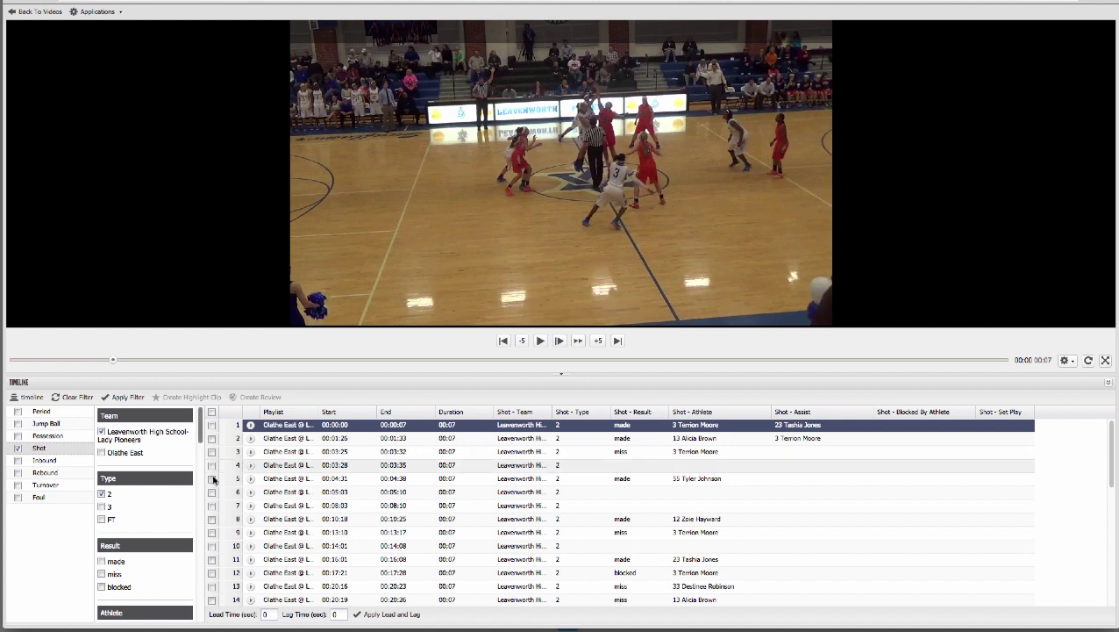
{"action": "left_click", "coordinate": [212, 427]}
{"action": "left_click", "coordinate": [211, 439]}
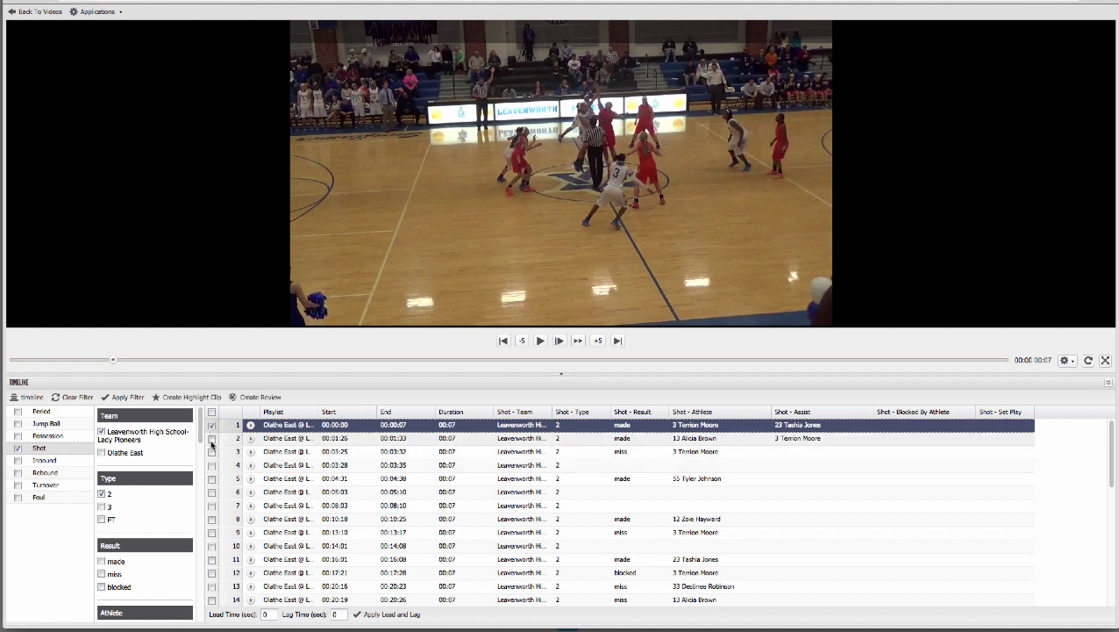
{"action": "left_click", "coordinate": [212, 451]}
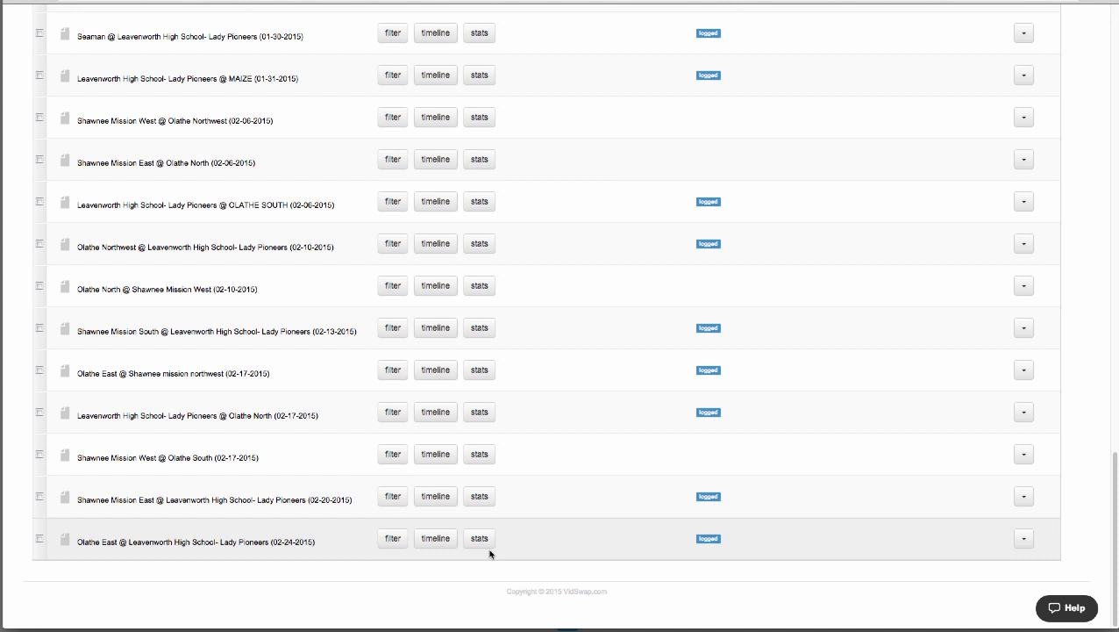
Open the Olathe East game's box score, reposition the stats window and scroll through it
{"action": "left_click", "coordinate": [487, 543]}
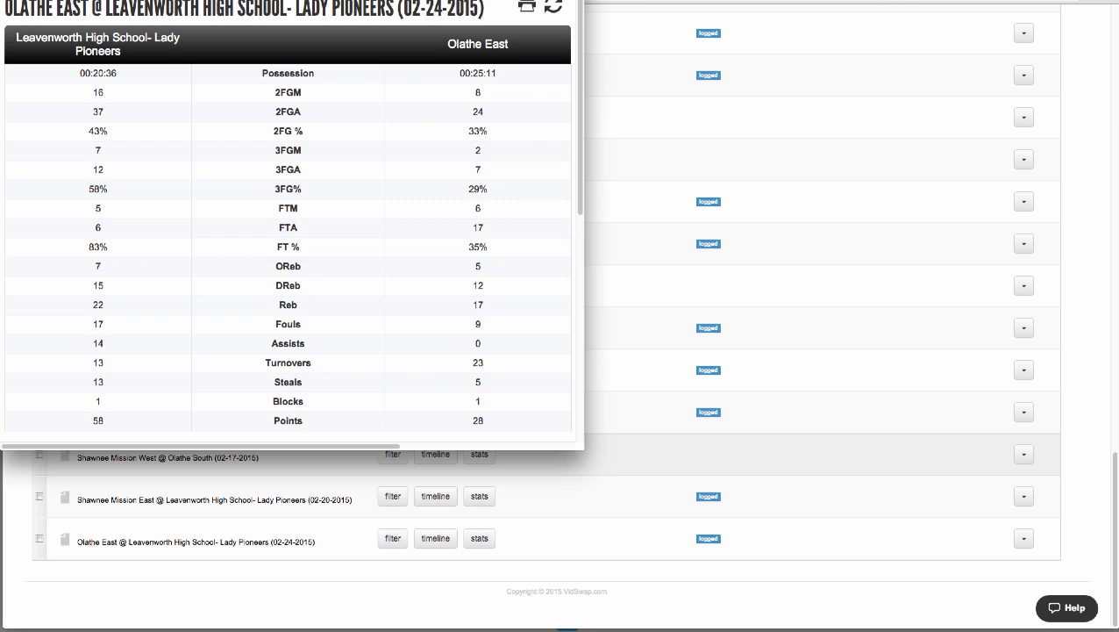
{"action": "left_click_drag", "start_coordinate": [355, 0], "coordinate": [419, 24]}
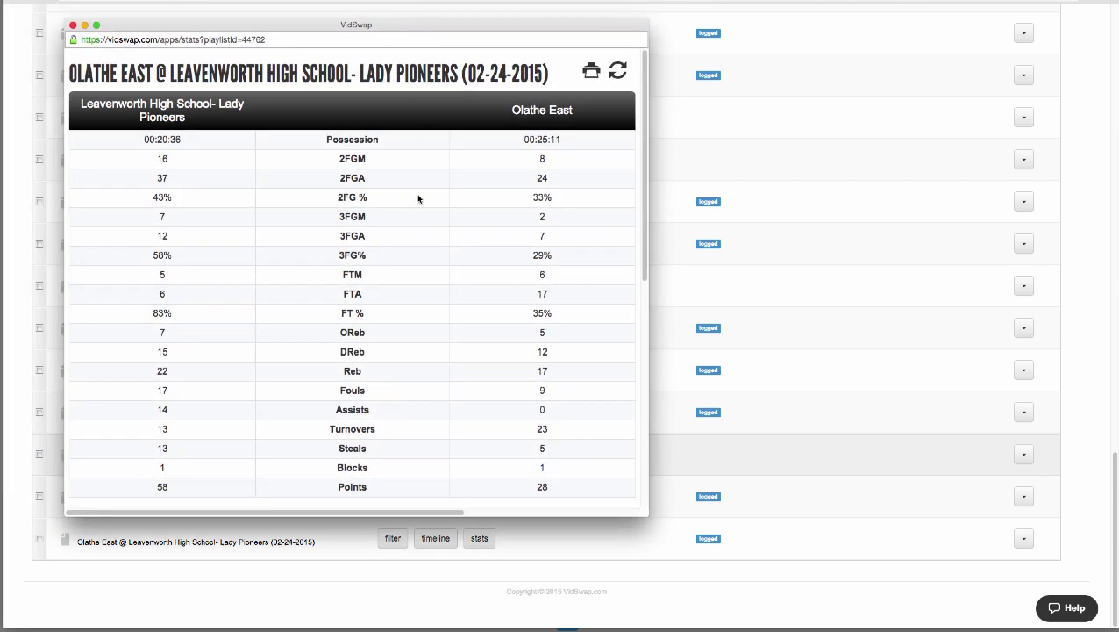
{"action": "scroll", "coordinate": [417, 198], "scroll_direction": "down", "scroll_amount": 10}
{"action": "scroll", "coordinate": [418, 198], "scroll_direction": "up", "scroll_amount": 9}
{"action": "scroll", "coordinate": [417, 198], "scroll_direction": "up", "scroll_amount": 3}
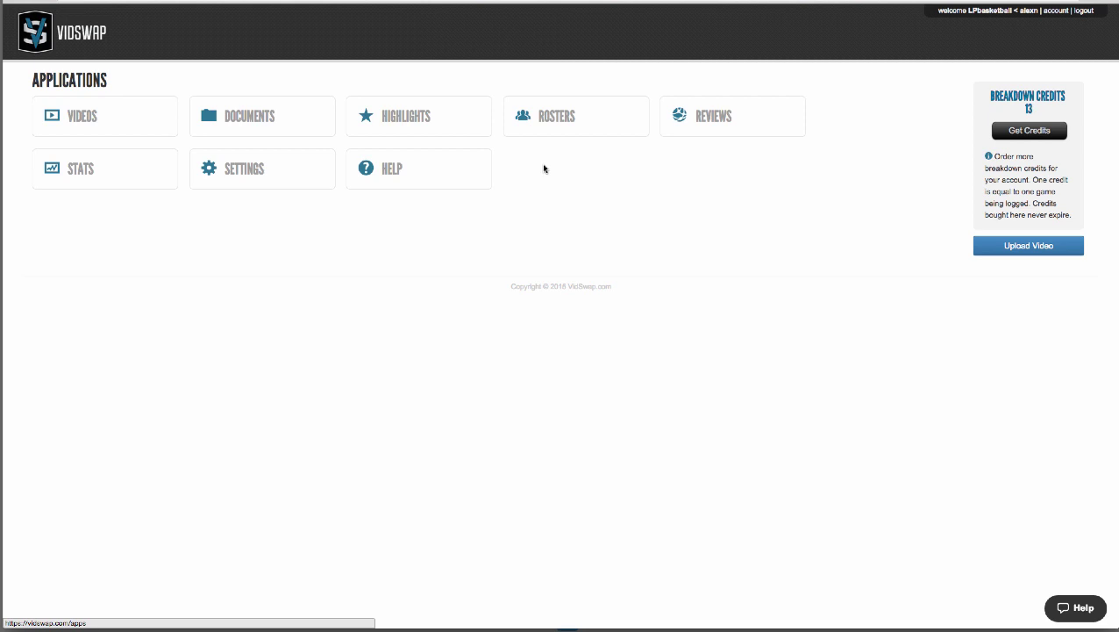
{"action": "left_click", "coordinate": [445, 121]}
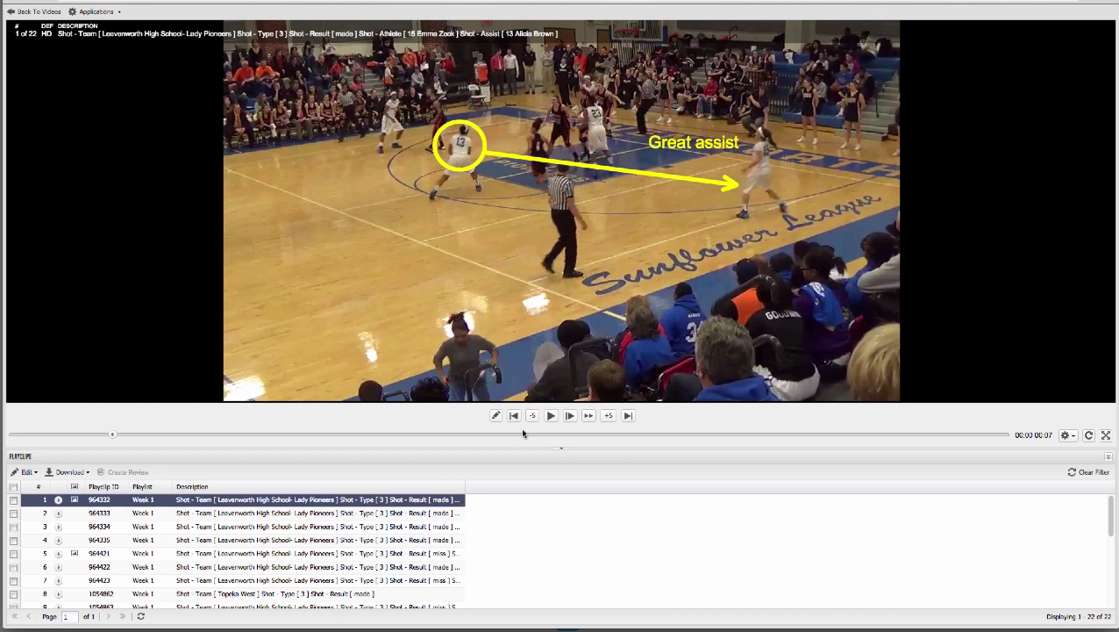
{"action": "left_click", "coordinate": [496, 416]}
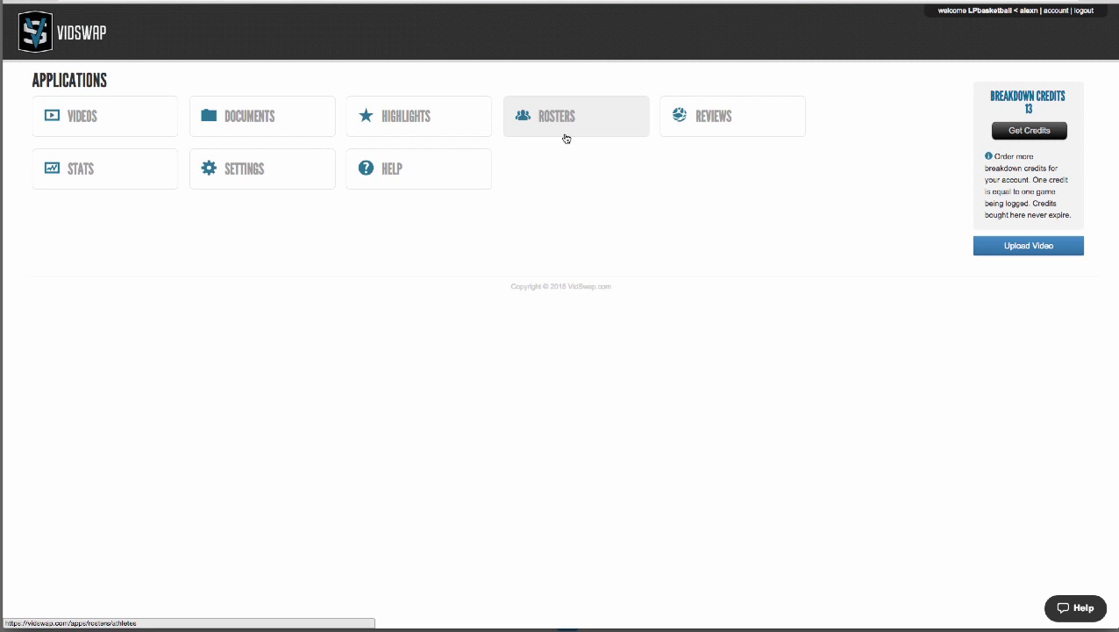
{"action": "left_click", "coordinate": [719, 118]}
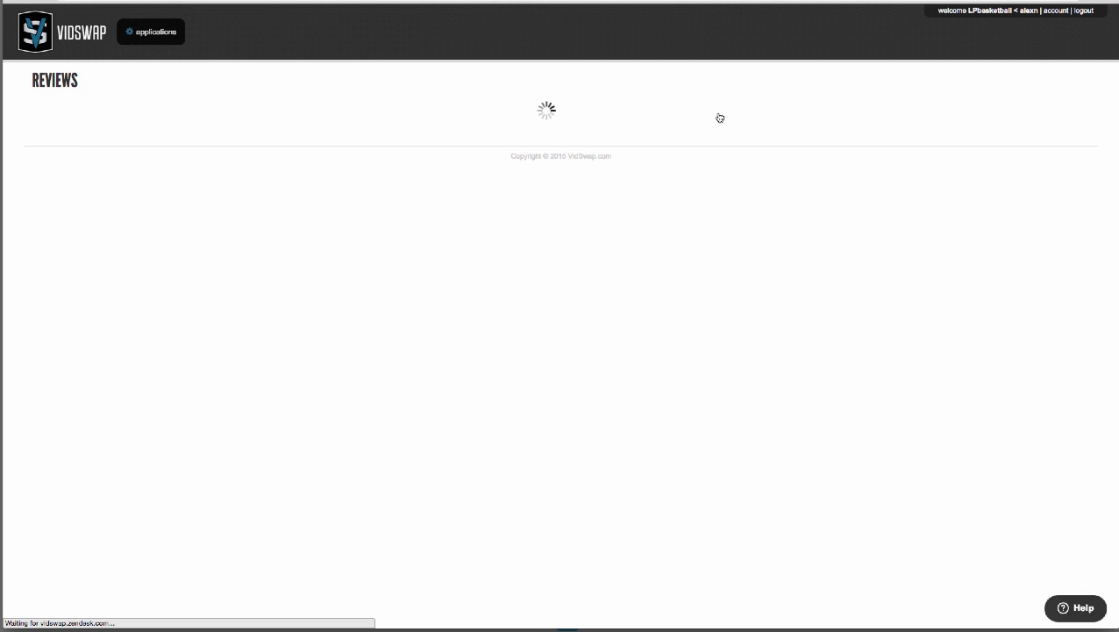
{"action": "left_click", "coordinate": [849, 146]}
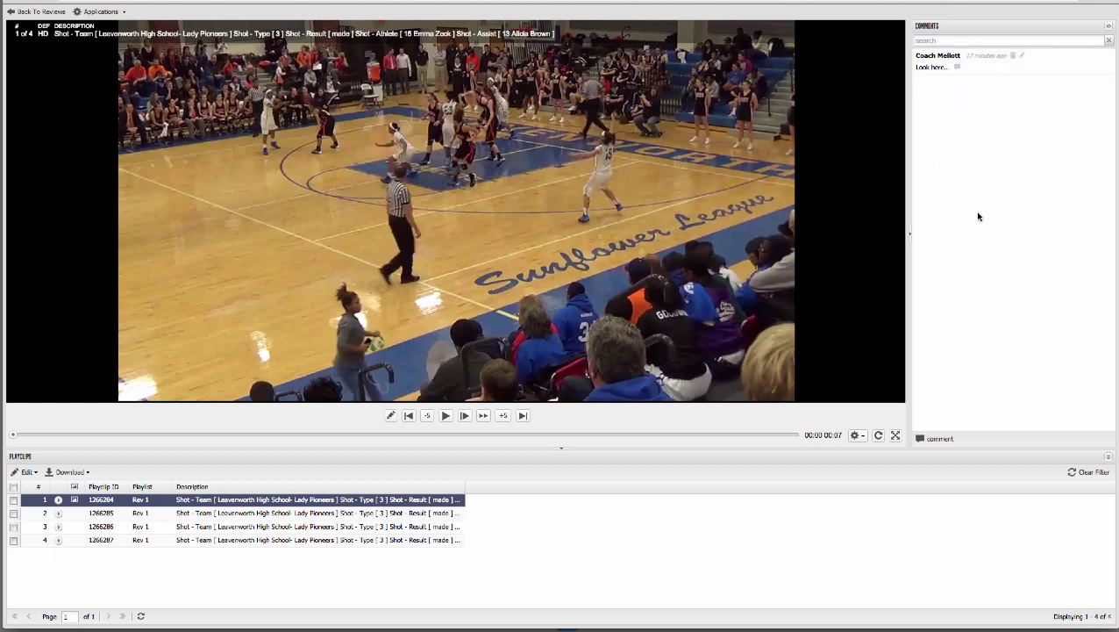
{"action": "left_click", "coordinate": [36, 12]}
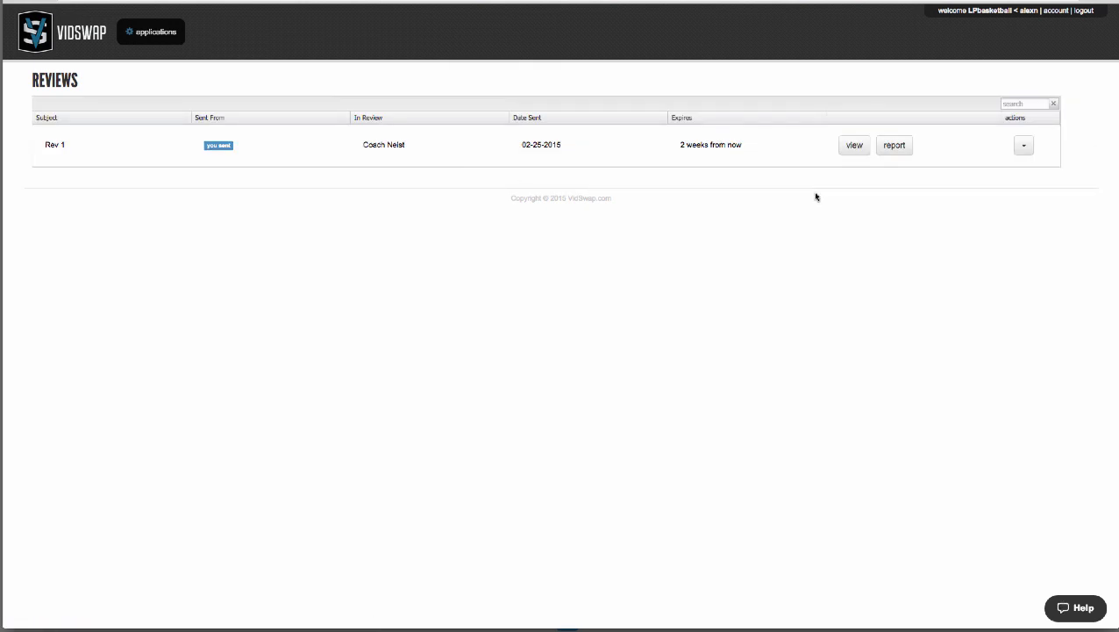
{"action": "left_click", "coordinate": [891, 145]}
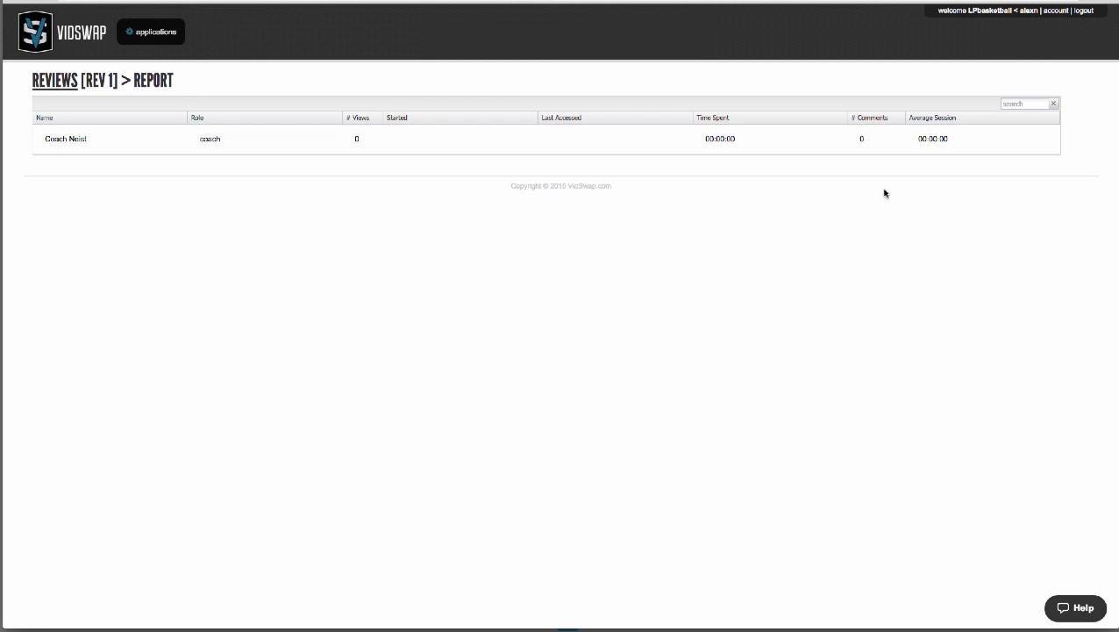
{"action": "left_click", "coordinate": [151, 32]}
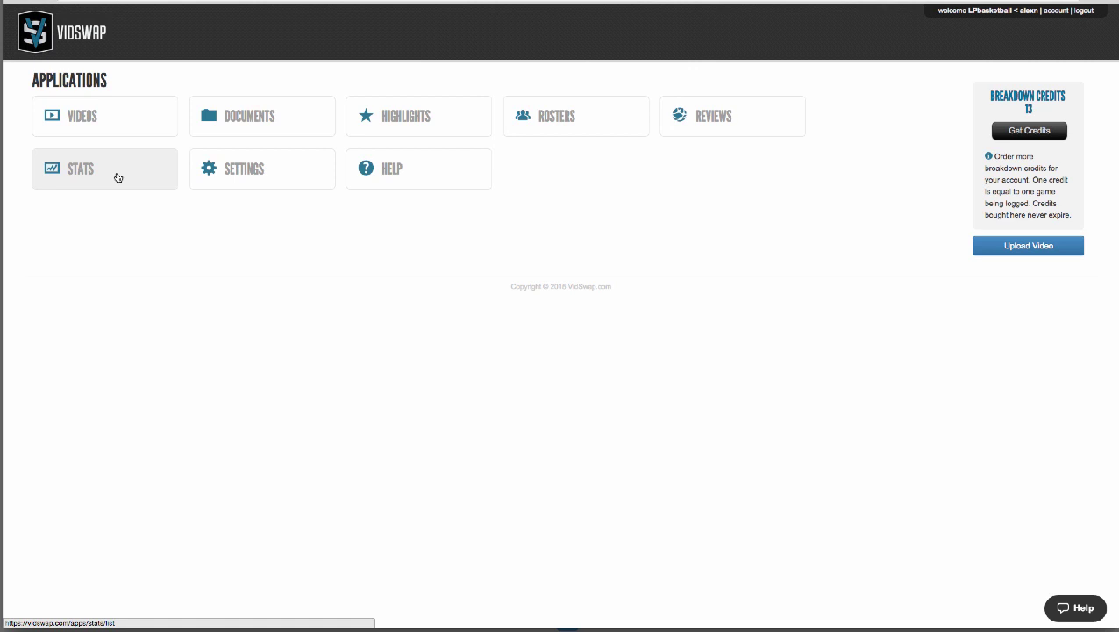
Review the 2014-2015 season stats, visit account settings, then open the help article search
{"action": "left_click", "coordinate": [117, 177]}
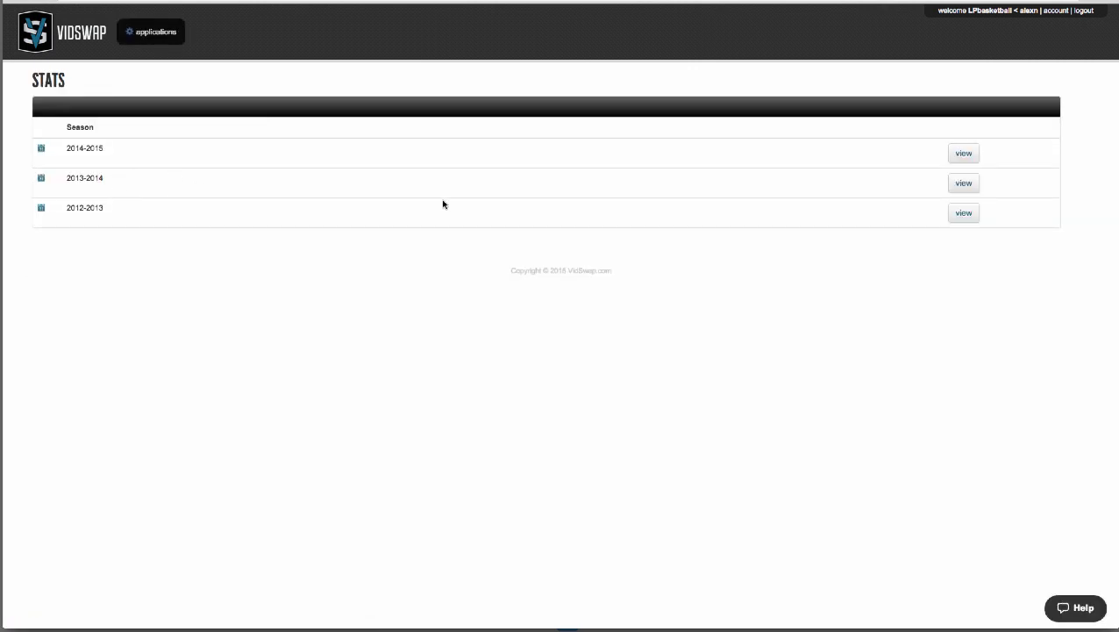
{"action": "left_click", "coordinate": [963, 153]}
{"action": "scroll", "coordinate": [962, 152], "scroll_direction": "down", "scroll_amount": 15}
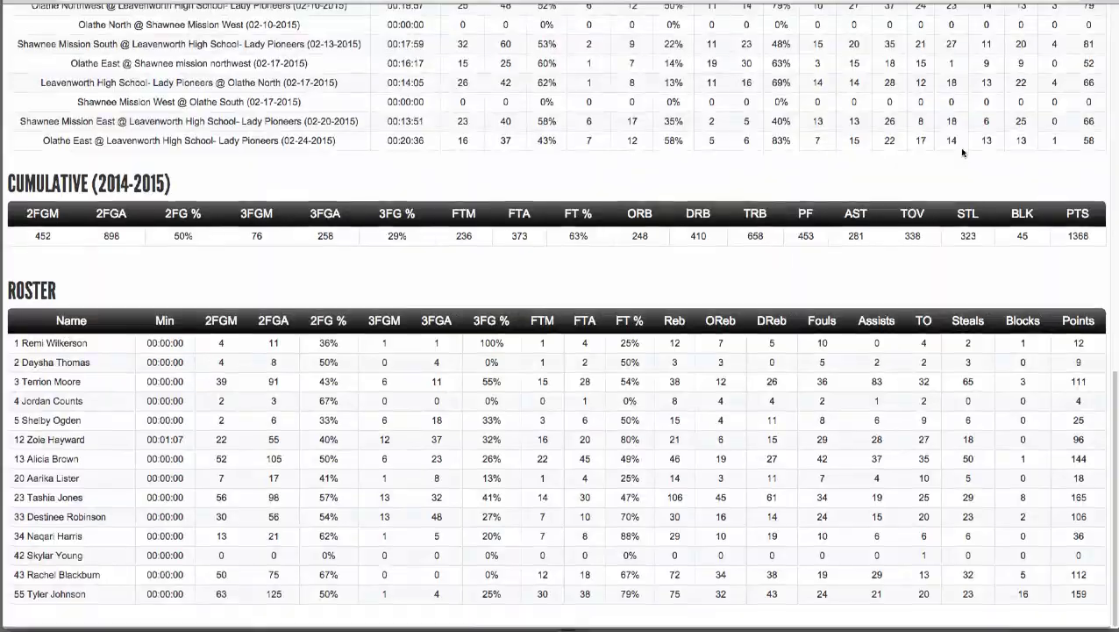
{"action": "scroll", "coordinate": [962, 153], "scroll_direction": "up", "scroll_amount": 15}
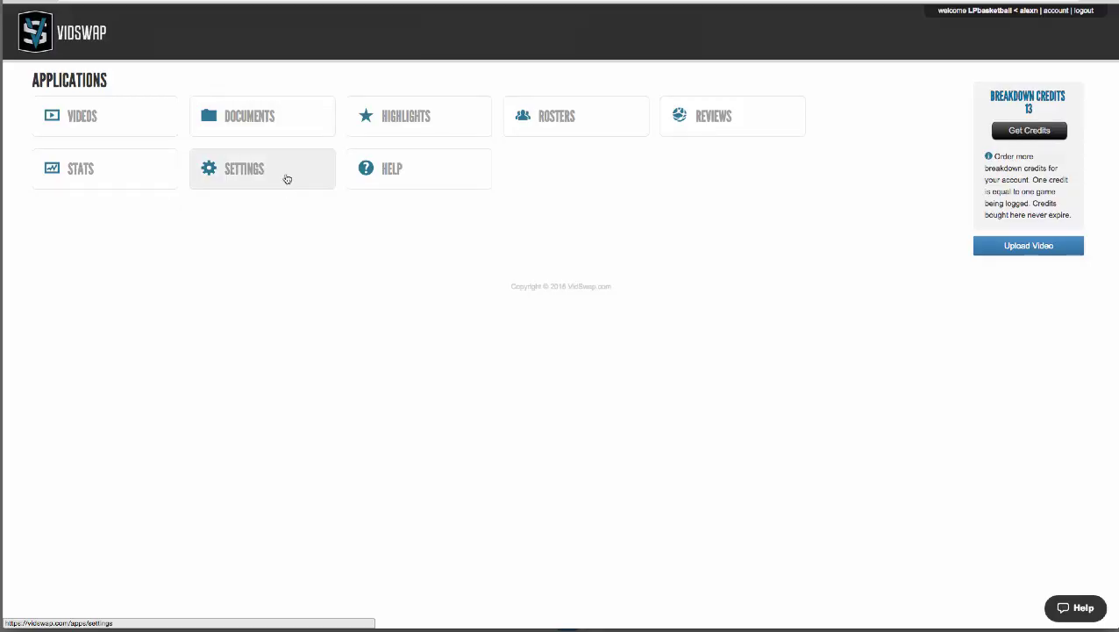
{"action": "left_click", "coordinate": [287, 179]}
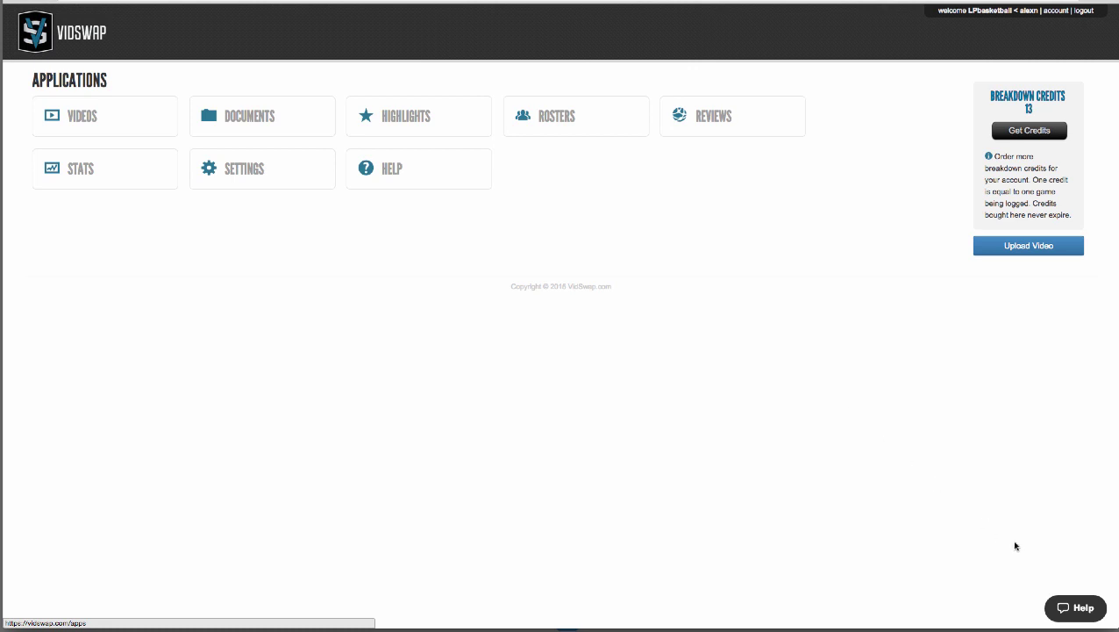
{"action": "left_click", "coordinate": [1070, 607]}
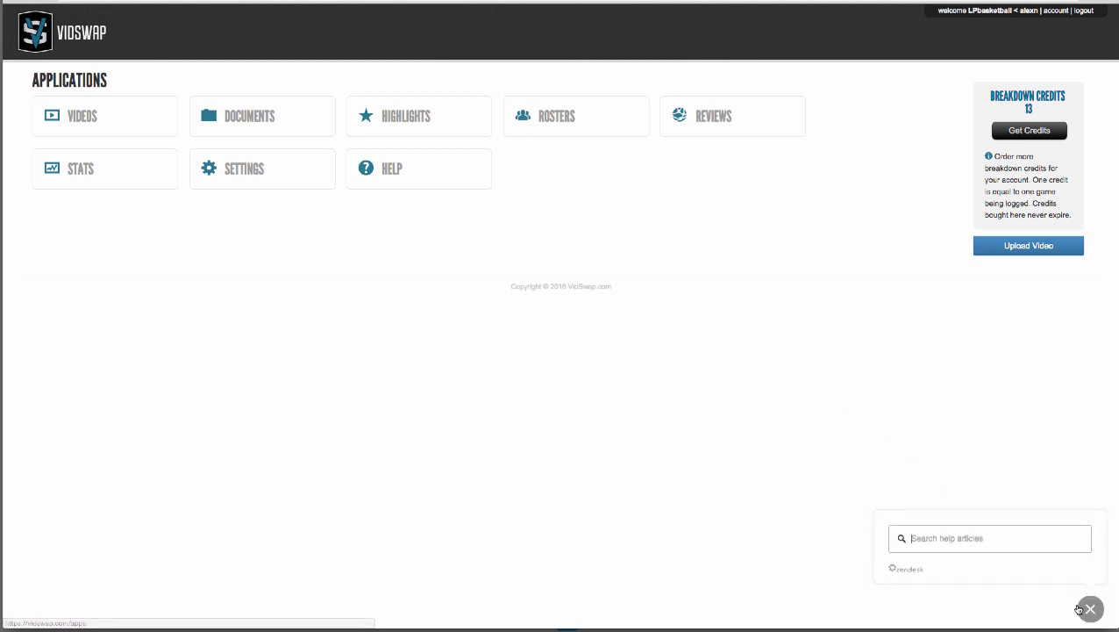
Close the help search and show the iPad app's clip filter options for the Olathe East game
{"action": "left_click", "coordinate": [1088, 609]}
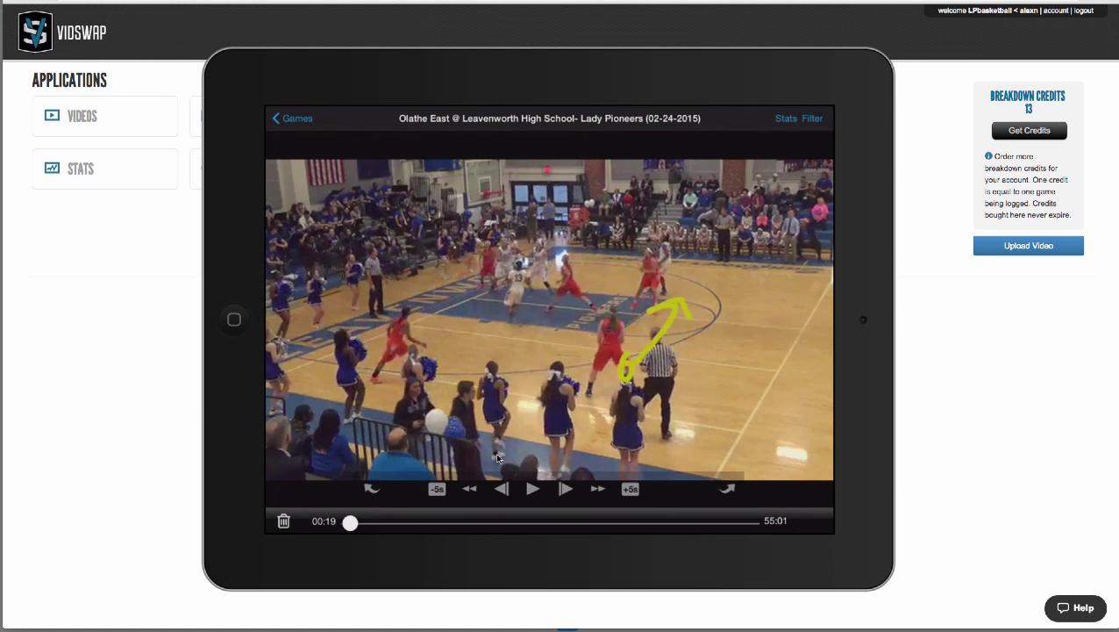
{"action": "left_click", "coordinate": [832, 116]}
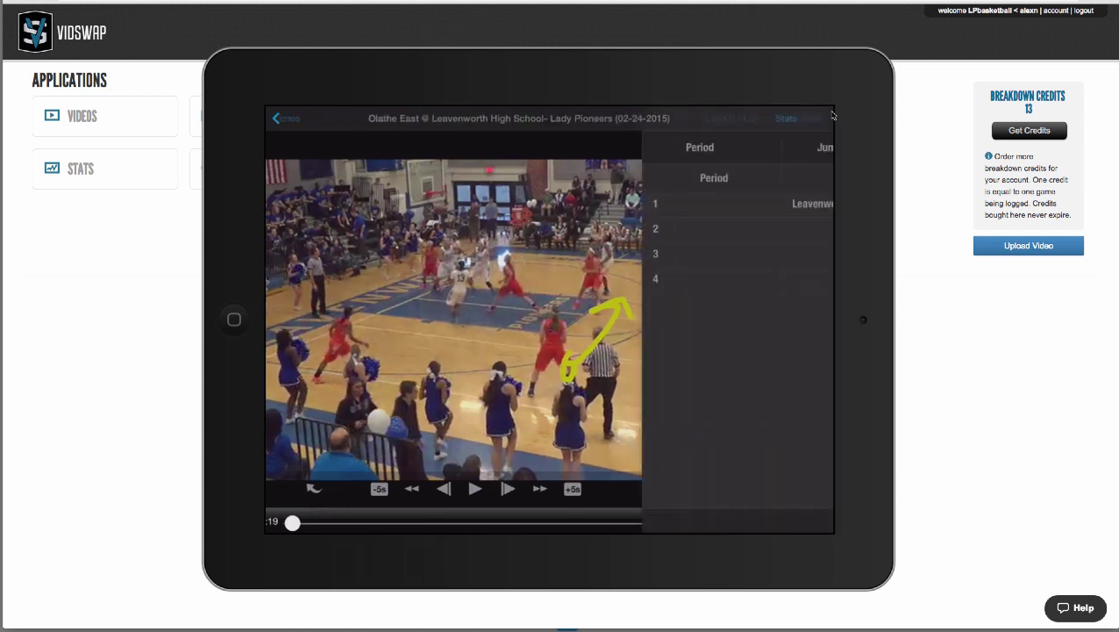